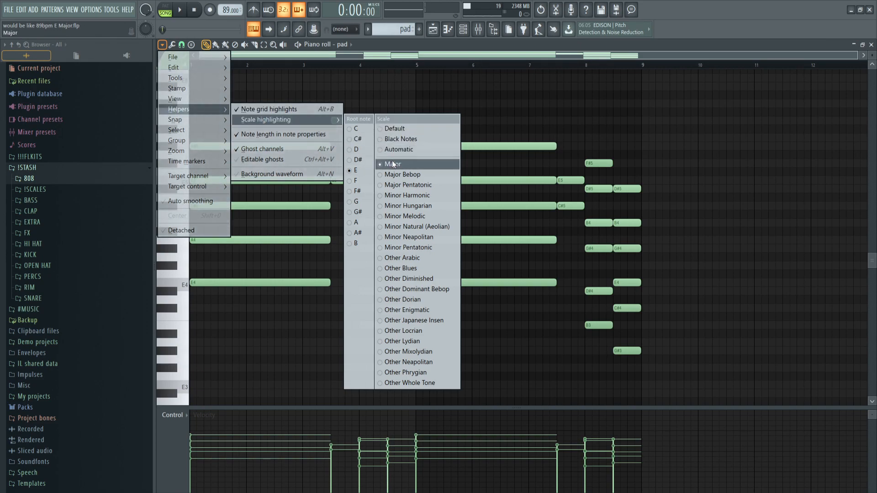
# - Set the piano roll's scale highlighting to root note E with the Major scale
pyautogui.click(370, 171)
pyautogui.scroll(1, 274, 328)
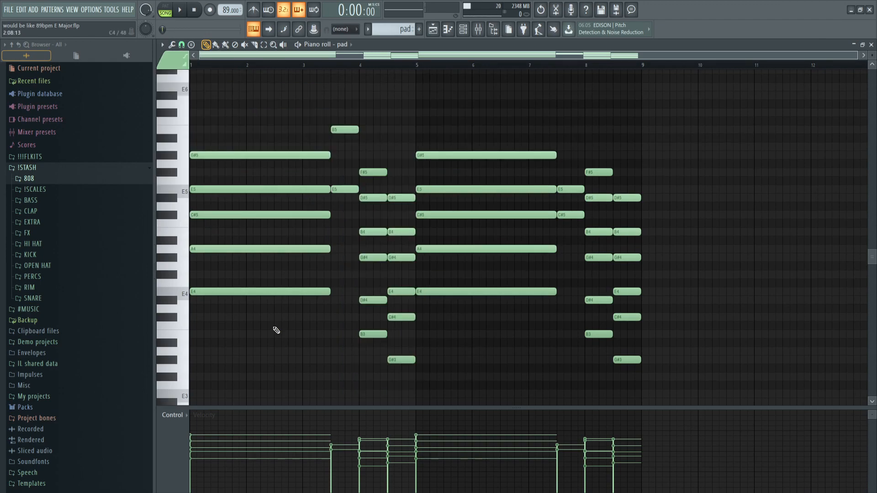
# - Try adding short G#4 and B4 notes at the start of the first pad chord, and remove them
pyautogui.scroll(5, 246, 342)
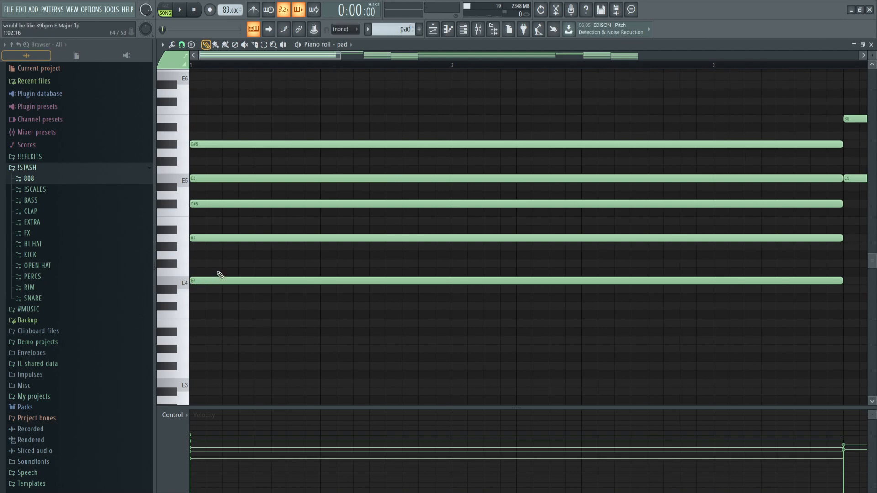
pyautogui.click(199, 247)
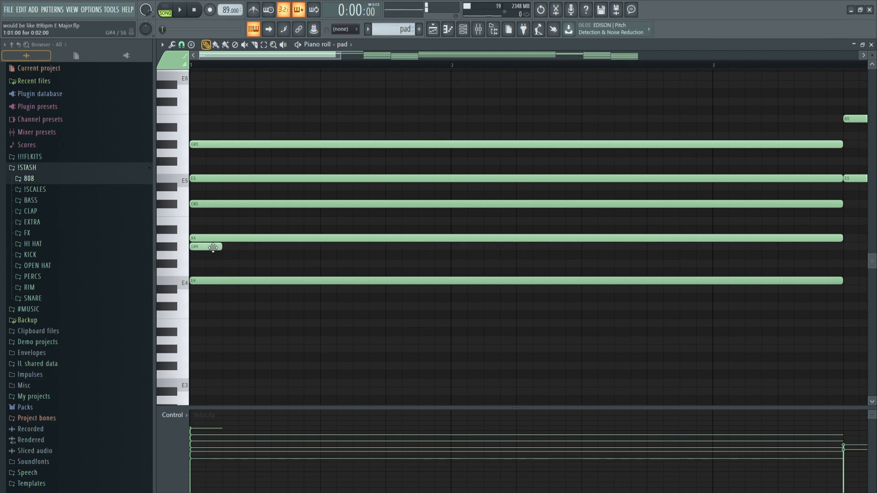
pyautogui.click(208, 222)
pyautogui.rightClick(210, 222)
pyautogui.rightClick(218, 249)
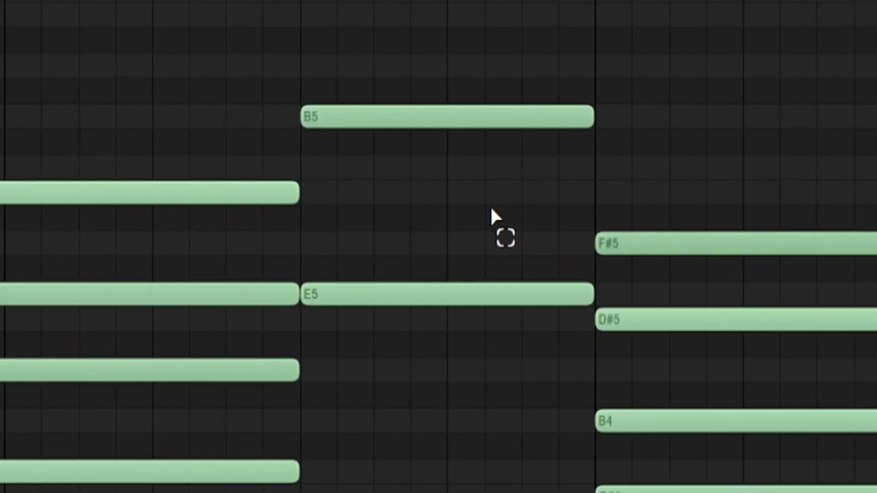
# - Highlight the B5 and E5 notes between the first long pad chord and bar 4, and clear the selection
pyautogui.moveTo(418, 175); pyautogui.dragTo(341, 118)
pyautogui.hotkey('ctrl', 'd')
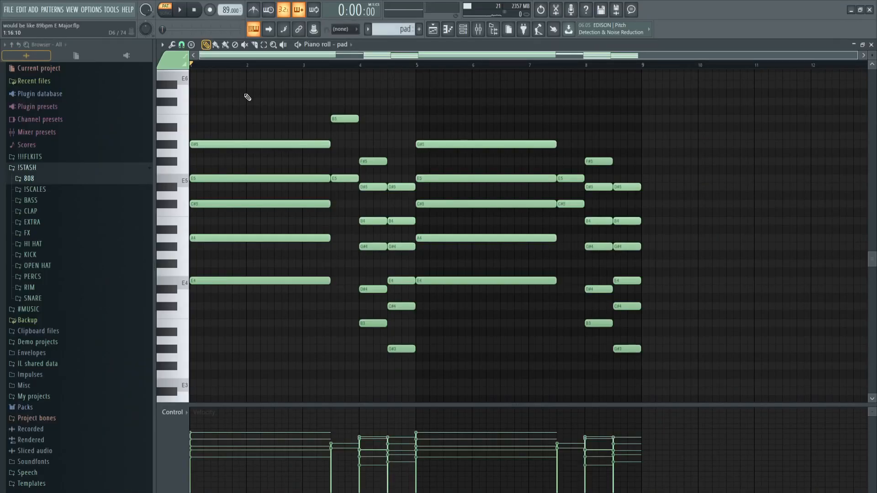
# - Bring up the channel rack over the arrangement and open the piano channel's instrument
pyautogui.click(452, 29)
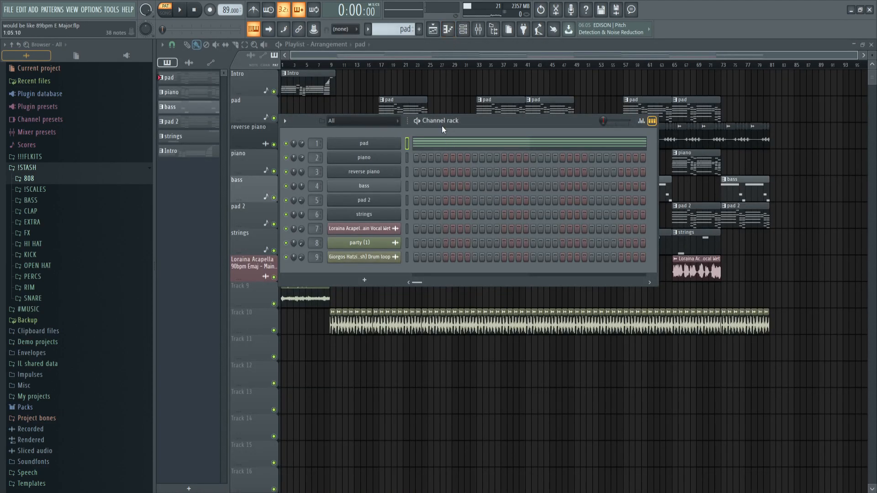
pyautogui.moveTo(442, 125); pyautogui.dragTo(445, 119)
pyautogui.click(390, 156)
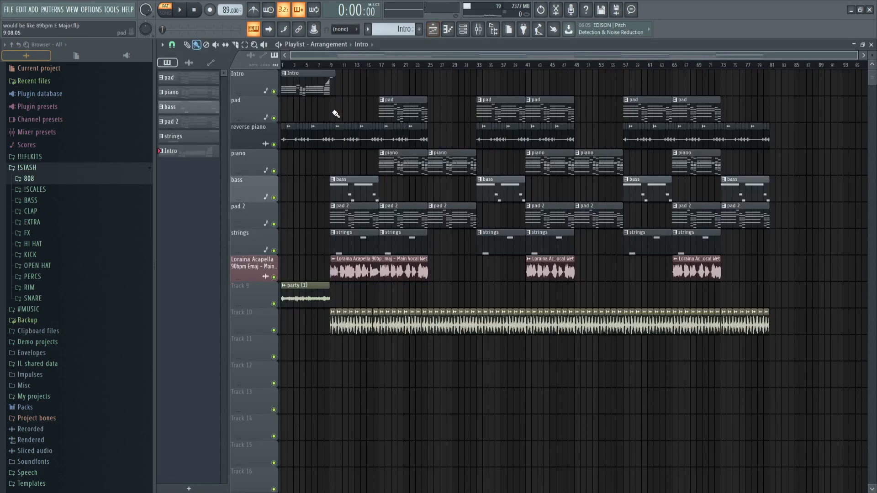
# - Open the Intro clip from the arrangement in the piano roll
pyautogui.scroll(6, 265, 91)
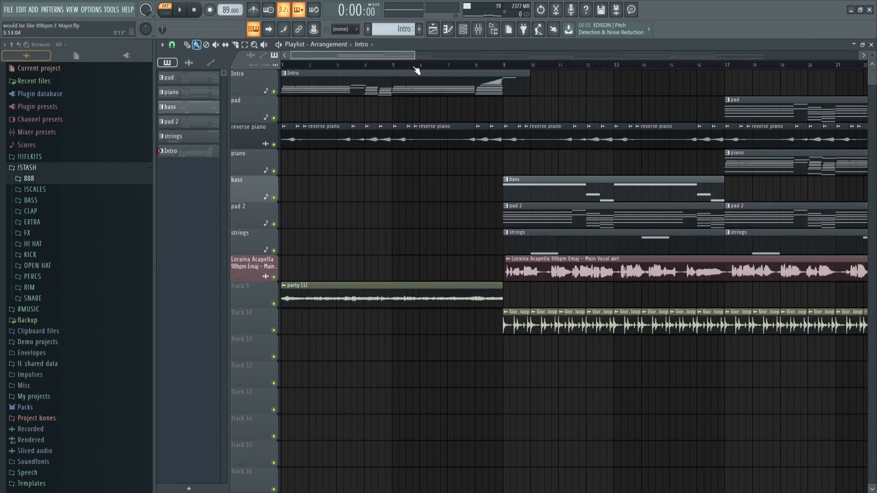
pyautogui.scroll(-6, 427, 272)
pyautogui.click(568, 160)
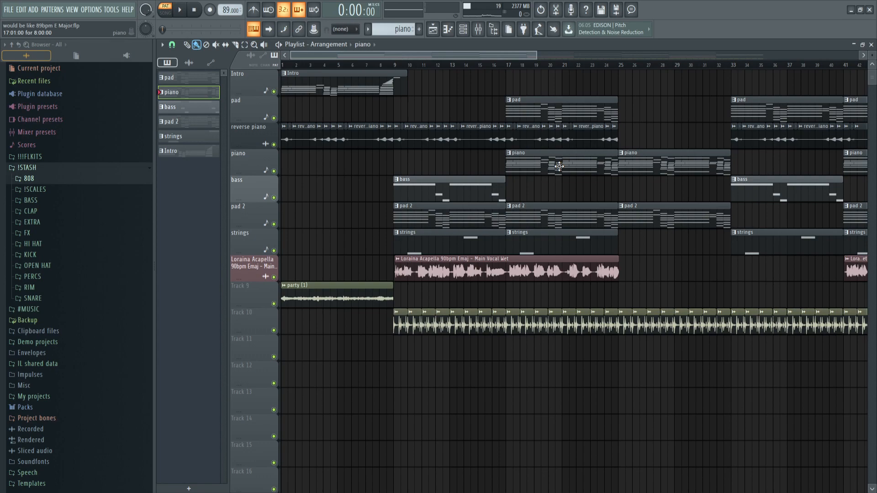
pyautogui.doubleClick(310, 82)
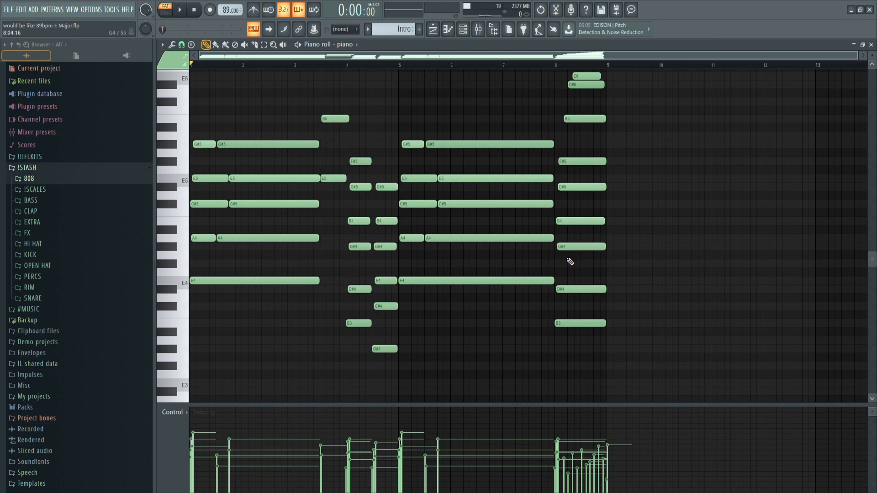
# - Highlight the Intro's piano chords in turn: the long chords in bars 1 and 5 and the shorter ones in bar 4
pyautogui.moveTo(221, 217); pyautogui.dragTo(162, 167)
pyautogui.keyDown('ctrl'); pyautogui.click(237, 191); pyautogui.keyUp('ctrl')
pyautogui.scroll(1, 433, 213)
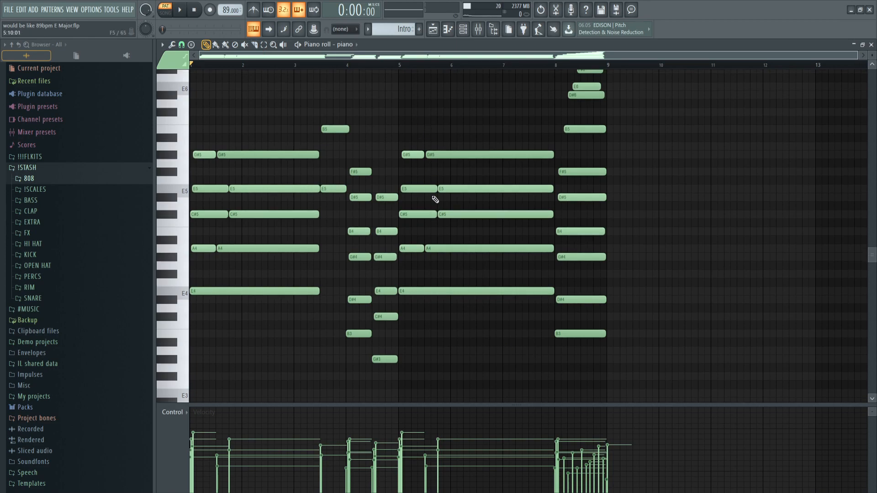
pyautogui.moveTo(476, 311); pyautogui.dragTo(420, 144)
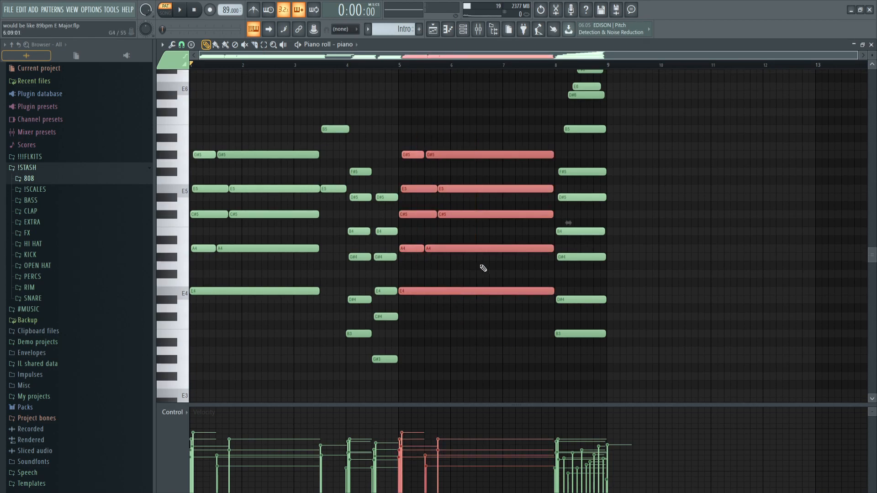
pyautogui.keyDown('ctrl'); pyautogui.click(527, 281); pyautogui.keyUp('ctrl')
pyautogui.moveTo(360, 164); pyautogui.dragTo(357, 352)
pyautogui.moveTo(385, 382); pyautogui.dragTo(388, 181)
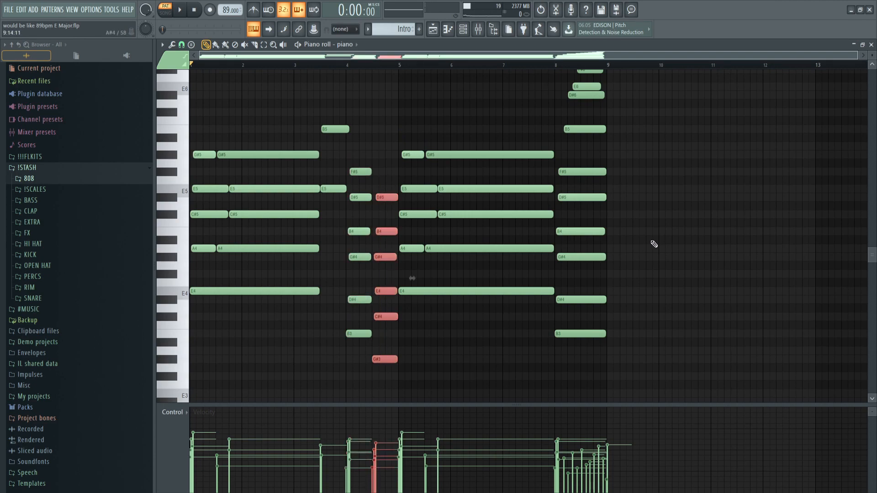
# - Examine the ascending run of notes at the end of the Intro and play the pattern
pyautogui.scroll(4, 650, 243)
pyautogui.scroll(8, 513, 183)
pyautogui.scroll(-2, 513, 190)
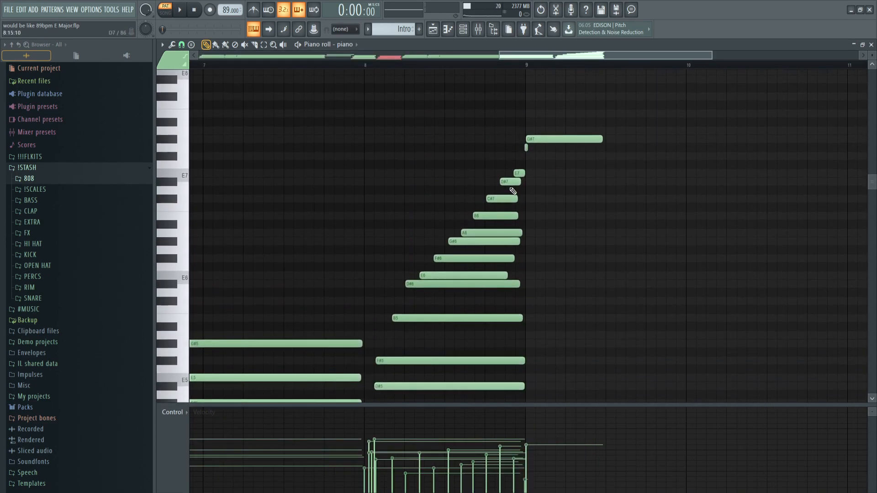
pyautogui.scroll(-4, 516, 194)
pyautogui.keyDown('ctrl'); pyautogui.click(662, 358); pyautogui.keyUp('ctrl')
pyautogui.scroll(-8, 662, 358)
pyautogui.press('space')
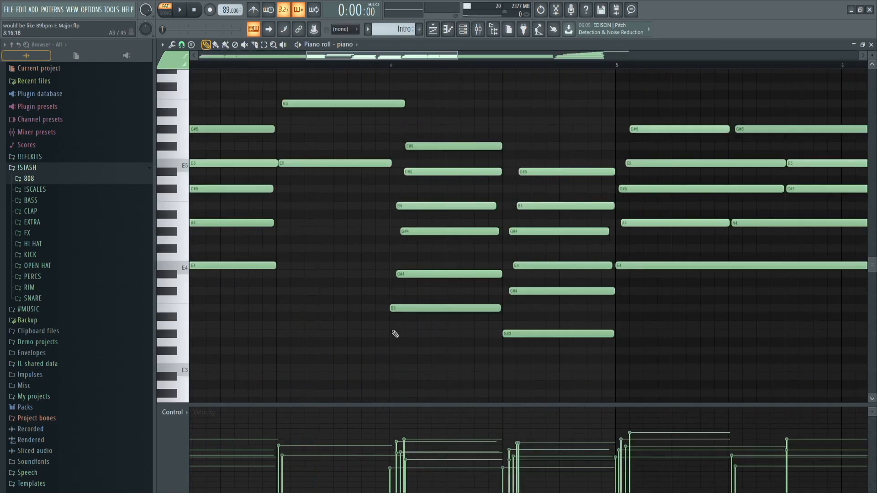
# - Show the Strumizer for the first chord in bar 4 of the Intro, and highlight that chord's staggered notes
pyautogui.moveTo(448, 330); pyautogui.dragTo(478, 132)
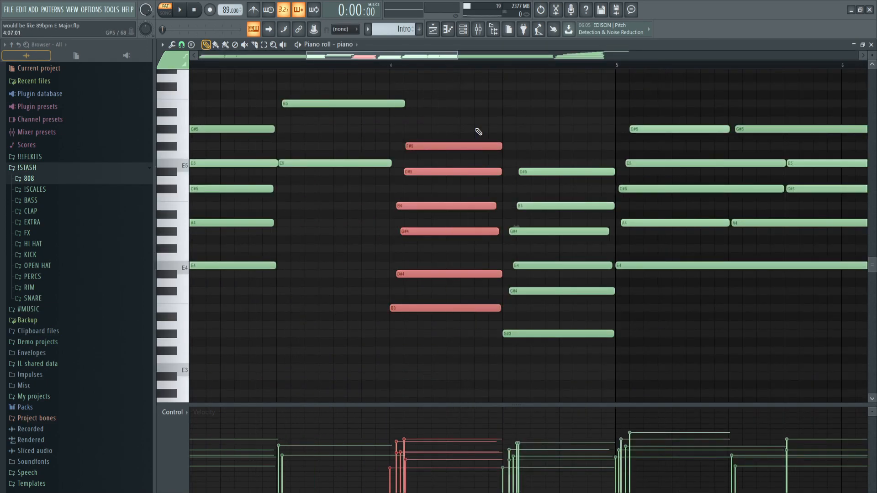
pyautogui.hotkey('alt', 's')
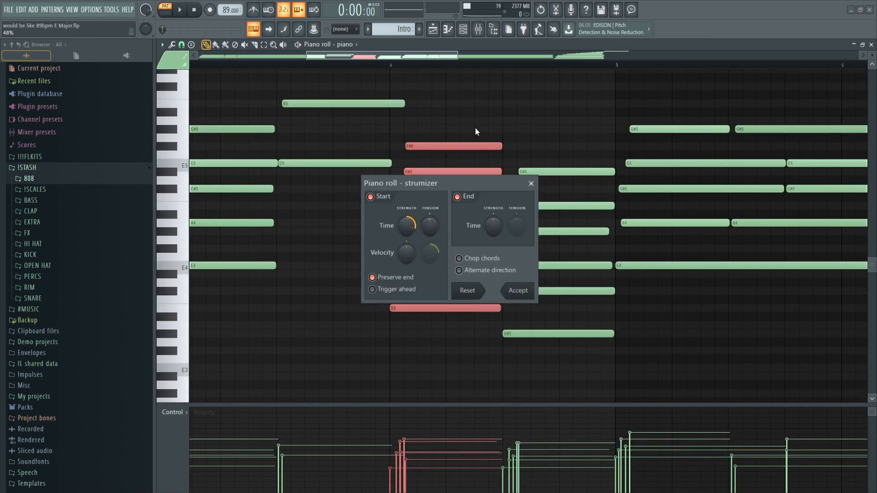
pyautogui.moveTo(400, 187); pyautogui.dragTo(401, 194)
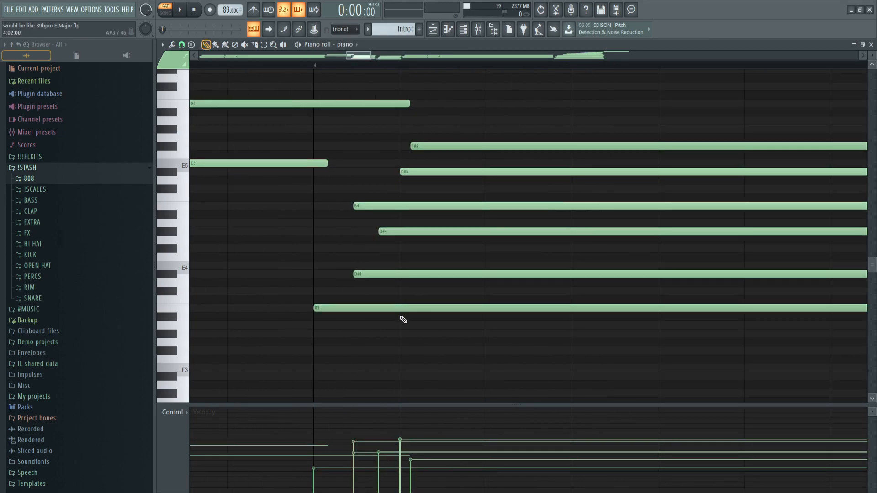
pyautogui.moveTo(402, 319); pyautogui.dragTo(552, 119)
pyautogui.hotkey('ctrl', 'd')
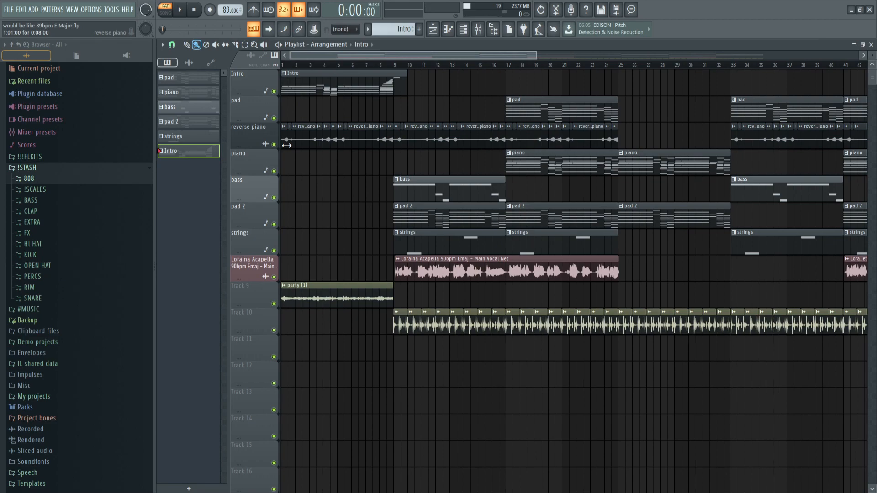
# - Play the reverse piano track soloed in the arrangement
pyautogui.scroll(-1, 287, 145)
pyautogui.scroll(6, 286, 146)
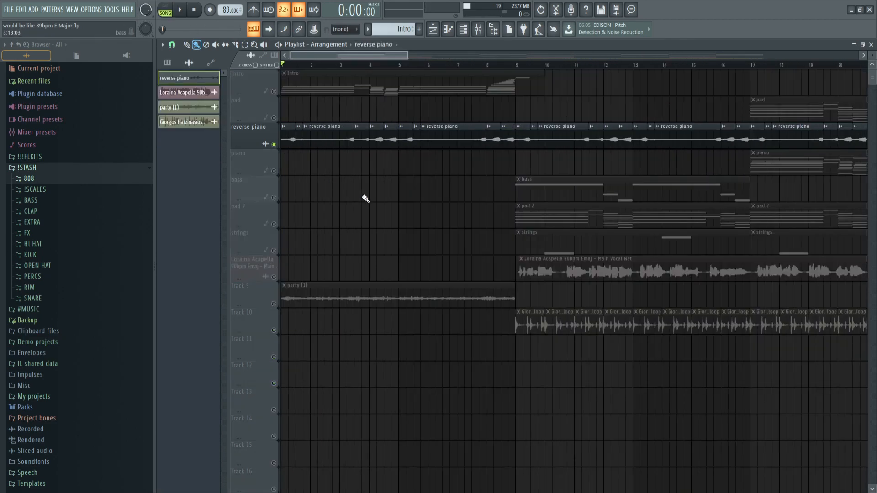
pyautogui.scroll(-2, 366, 200)
pyautogui.press('space')
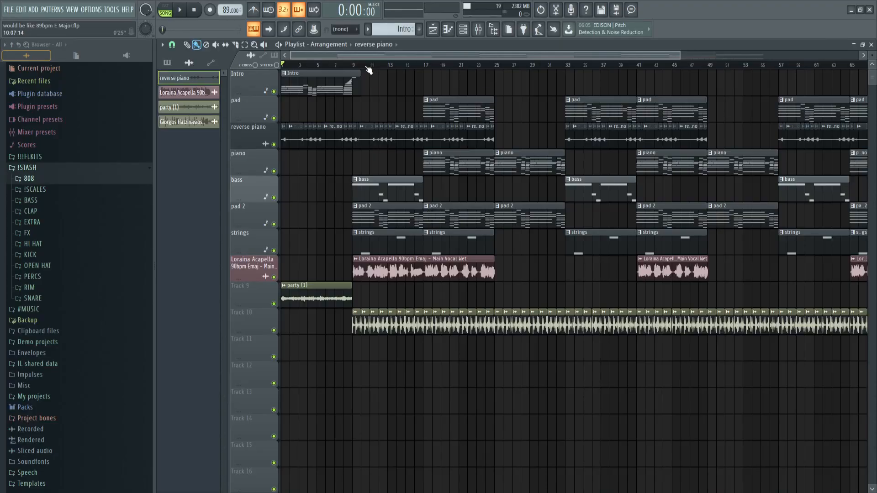
# - Set the playback position to bar 9 and open the piano pattern to examine its low and high notes
pyautogui.click(353, 65)
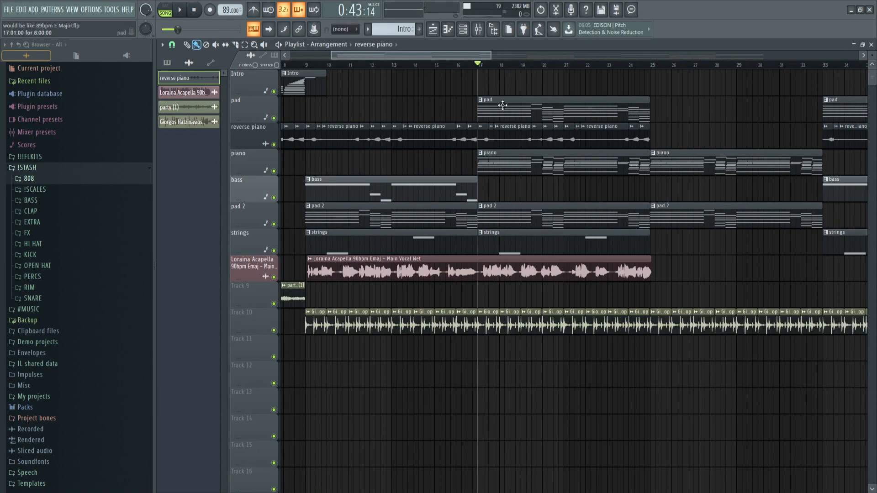
pyautogui.doubleClick(519, 156)
pyautogui.scroll(-5, 523, 160)
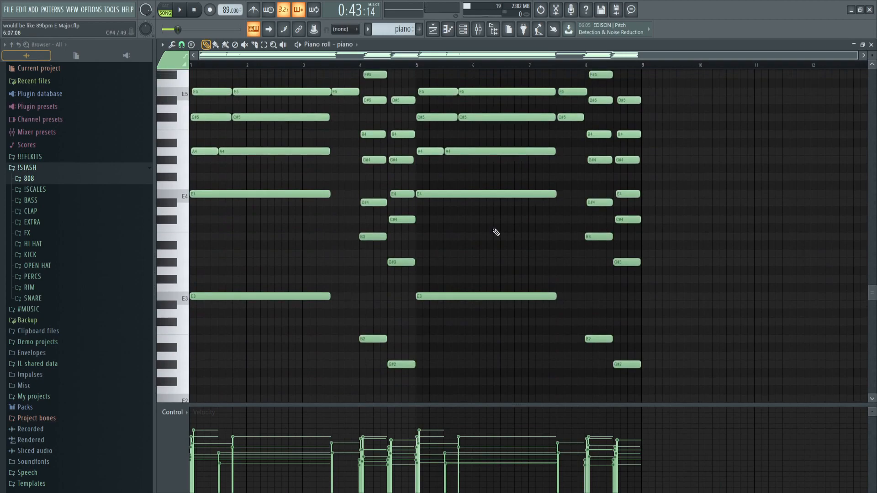
pyautogui.scroll(7, 483, 350)
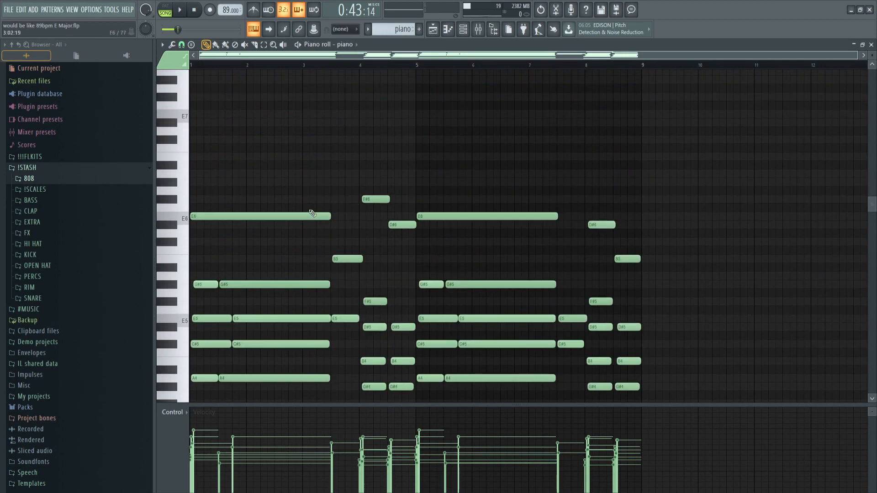
pyautogui.scroll(2, 664, 118)
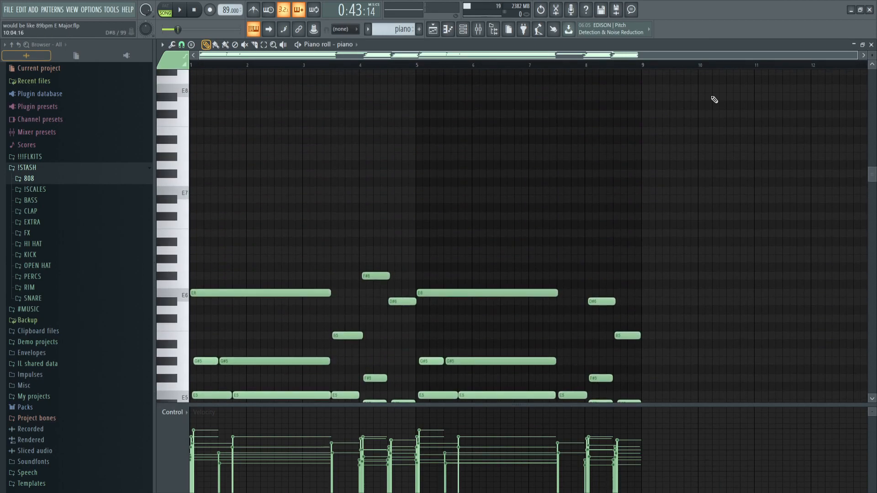
pyautogui.scroll(-7, 409, 328)
# - Highlight the bar 4 chord notes of the piano pattern, clear the selection and play the pattern
pyautogui.moveTo(399, 269); pyautogui.dragTo(374, 145)
pyautogui.click(248, 135)
pyautogui.scroll(1, 248, 136)
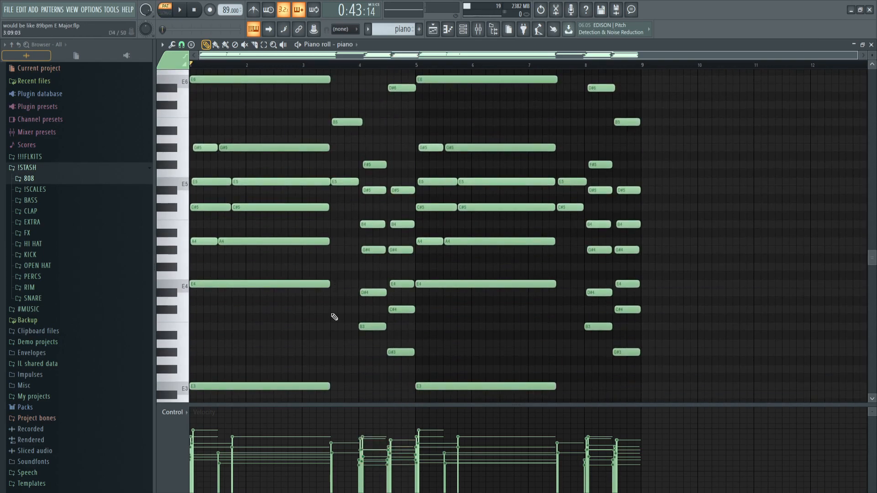
pyautogui.scroll(1, 334, 319)
pyautogui.press('space')
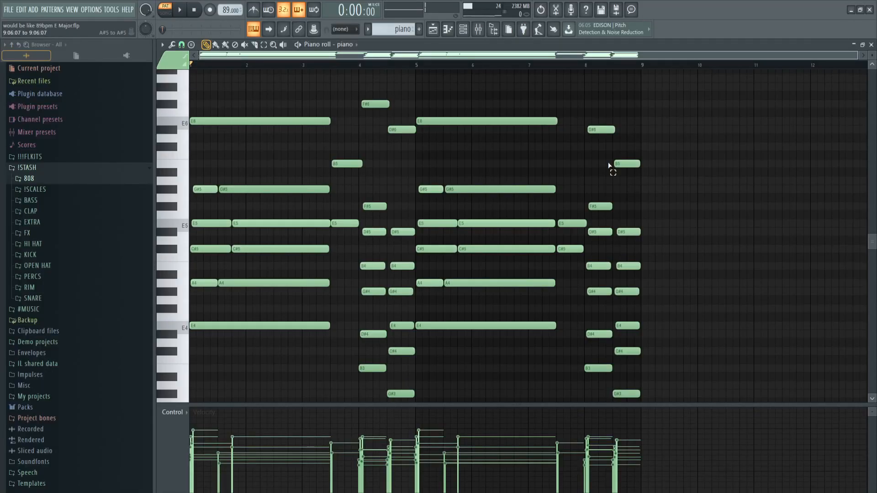
# - Highlight the piano pattern's top melody notes and its lowest bass notes, clearing each selection
pyautogui.moveTo(659, 176); pyautogui.dragTo(256, 76)
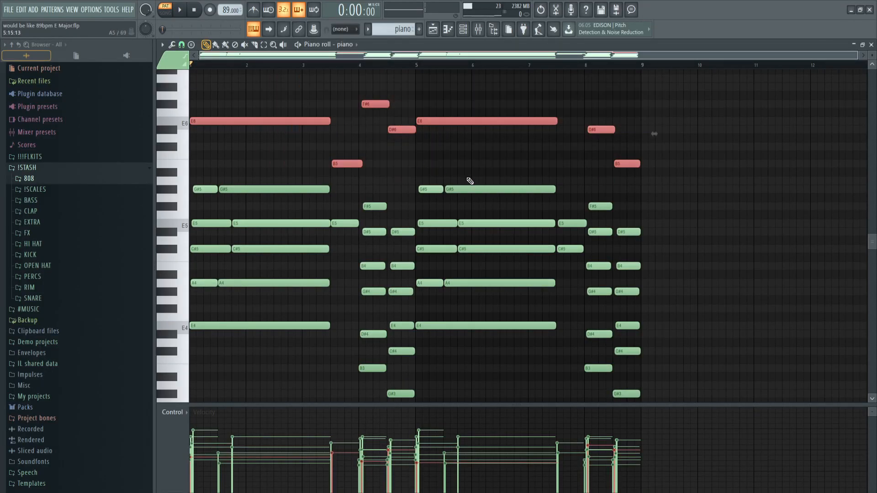
pyautogui.keyDown('ctrl'); pyautogui.click(468, 179); pyautogui.keyUp('ctrl')
pyautogui.scroll(-5, 470, 182)
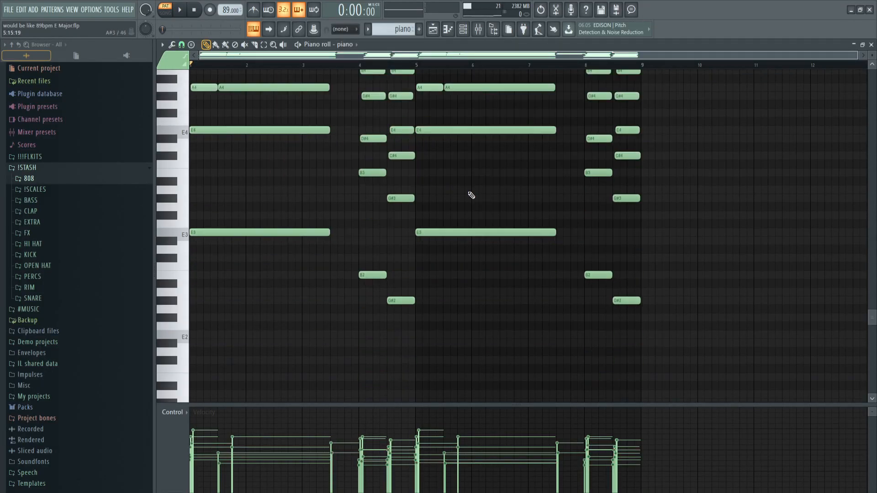
pyautogui.moveTo(650, 321); pyautogui.dragTo(299, 228)
pyautogui.keyDown('ctrl'); pyautogui.click(414, 262); pyautogui.keyUp('ctrl')
# - Show the bass channel's sampler settings and play the bass pattern
pyautogui.press('F6')
pyautogui.click(363, 182)
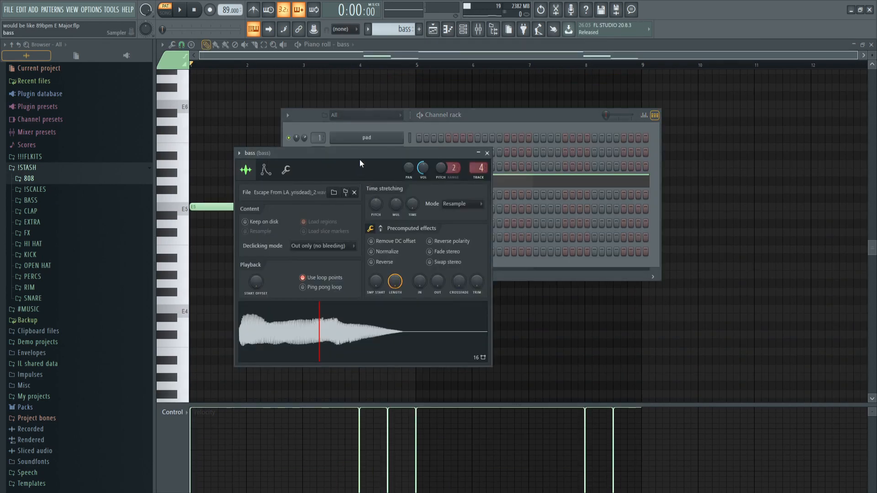
pyautogui.moveTo(362, 154); pyautogui.dragTo(416, 134)
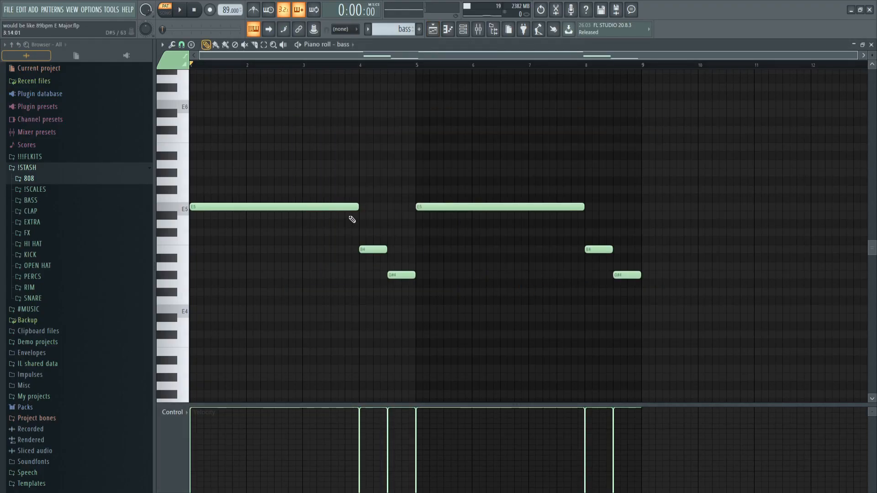
pyautogui.press('space')
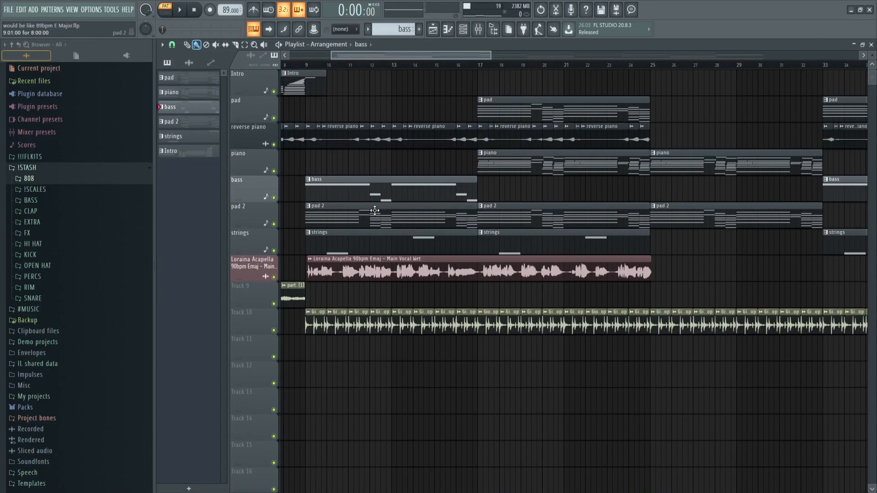
# - Open the pad 2 pattern in the piano roll and play it
pyautogui.doubleClick(374, 210)
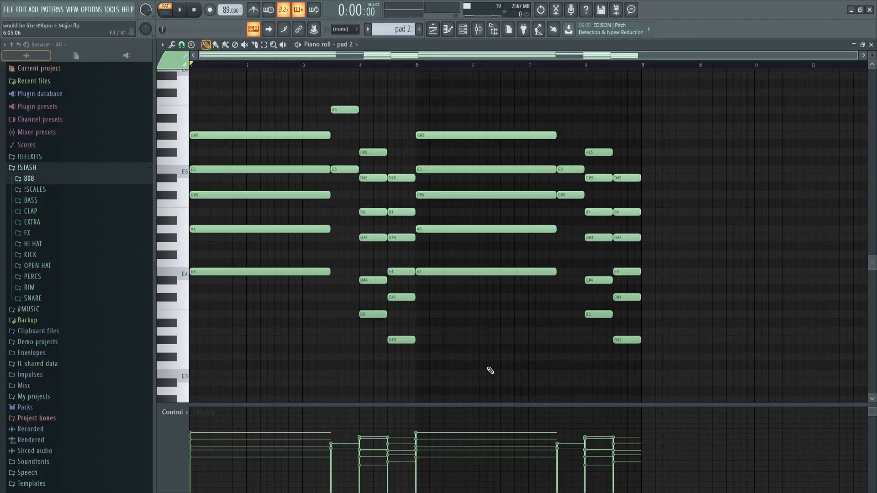
pyautogui.press('space')
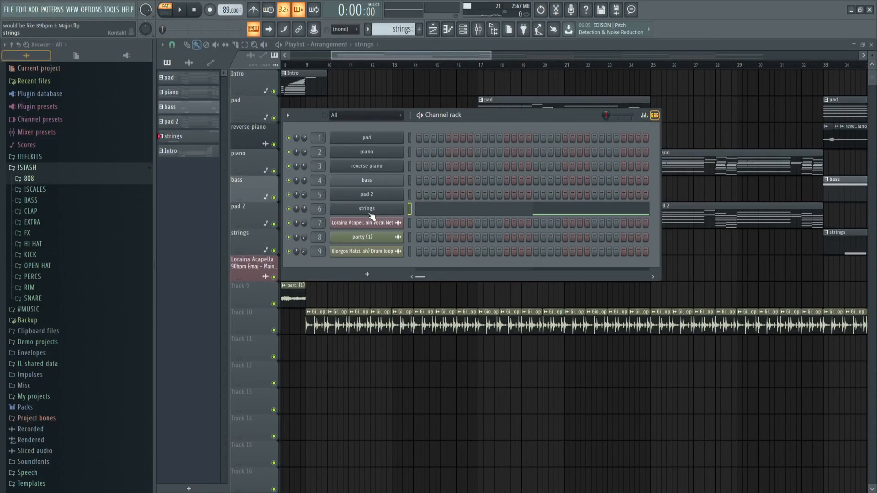
# - Open the strings channel's Kontakt instrument from the channel rack
pyautogui.click(369, 213)
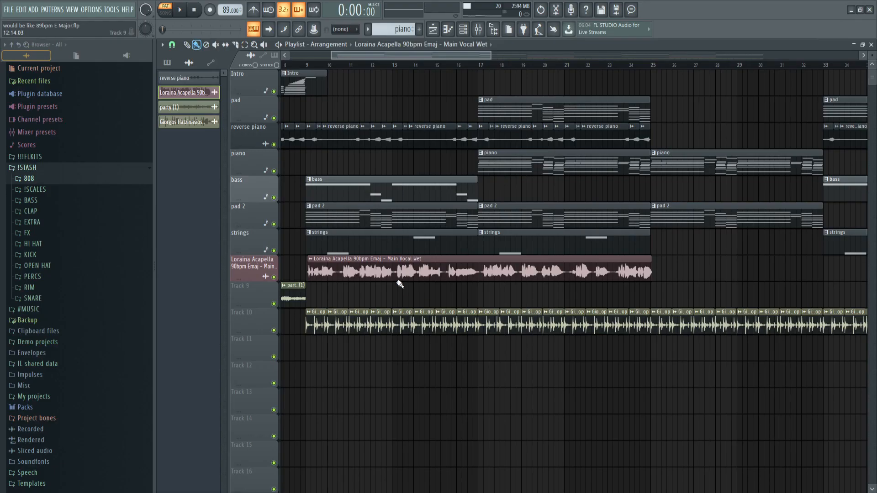
# - Select the soloed main vocal clip in the playlist and look it over from start to end
pyautogui.moveTo(429, 267); pyautogui.dragTo(619, 278)
pyautogui.hotkey('ctrl', 'd')
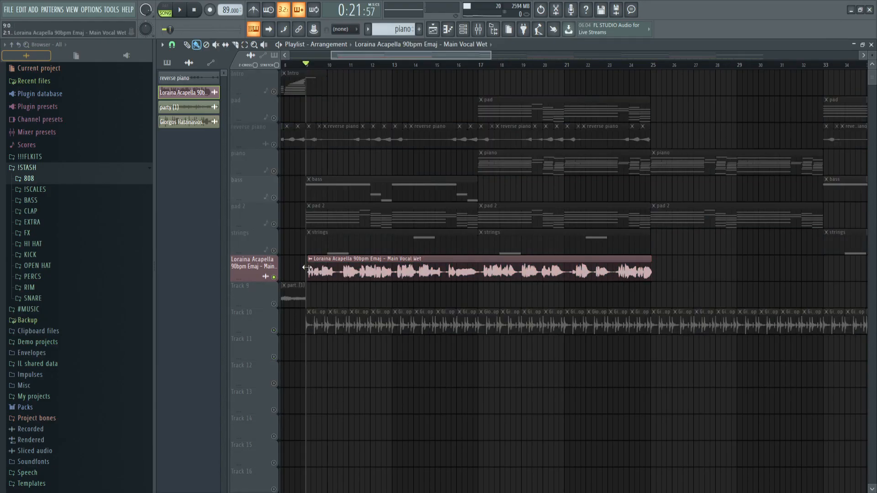
pyautogui.moveTo(306, 268); pyautogui.dragTo(476, 266)
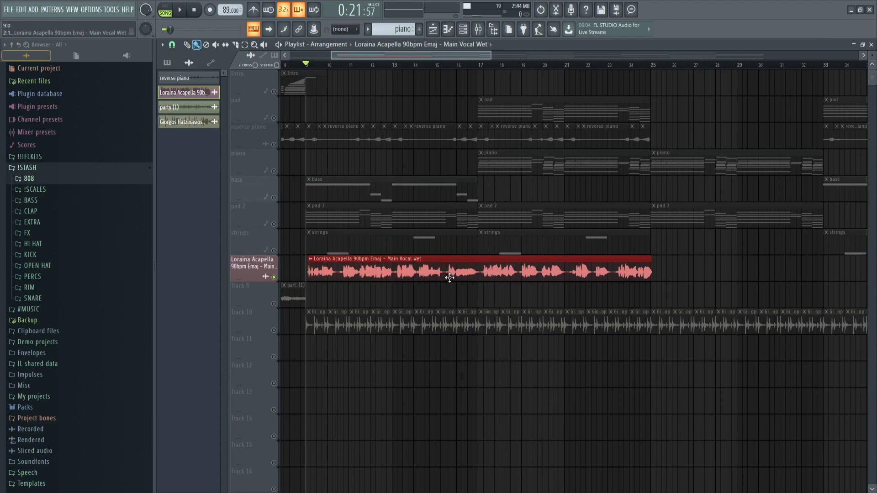
pyautogui.scroll(2, 449, 278)
pyautogui.moveTo(493, 269); pyautogui.dragTo(726, 269)
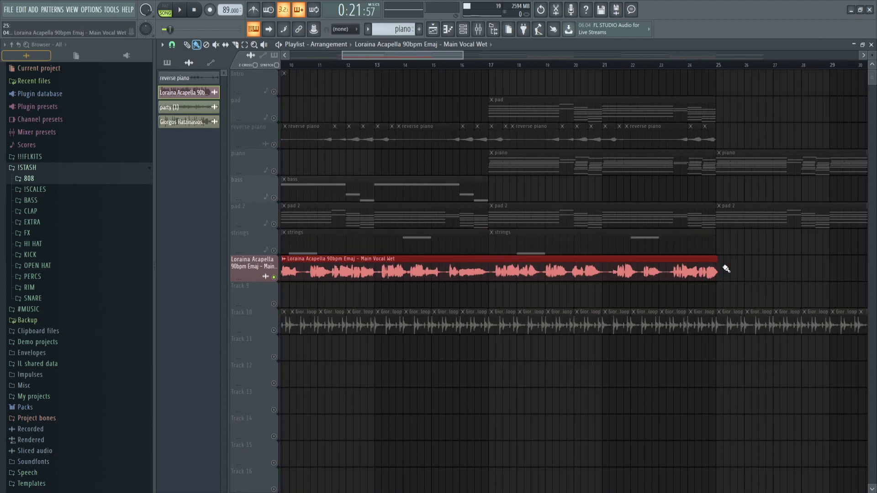
pyautogui.scroll(-3, 624, 269)
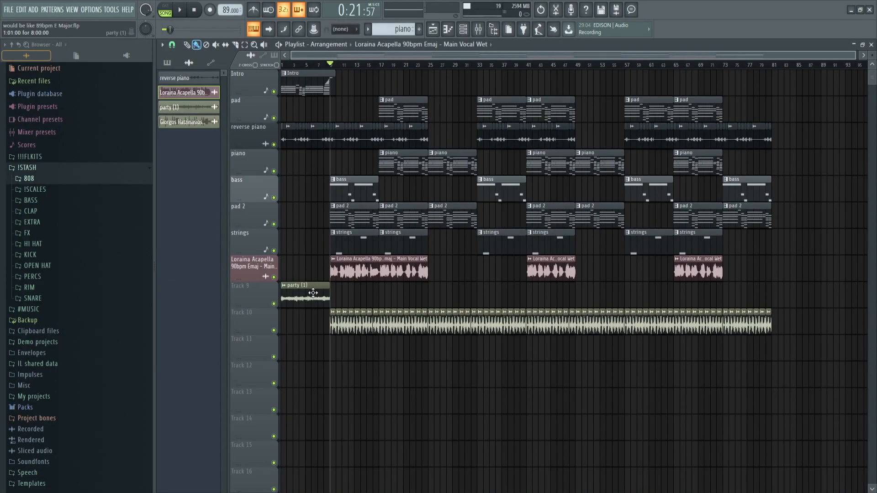
# - Solo the party (1) clip's track and view its sample settings, and play the soloed drum loop on Track 10
pyautogui.press('space')
pyautogui.keyDown('ctrl'); pyautogui.click(274, 303); pyautogui.keyUp('ctrl')
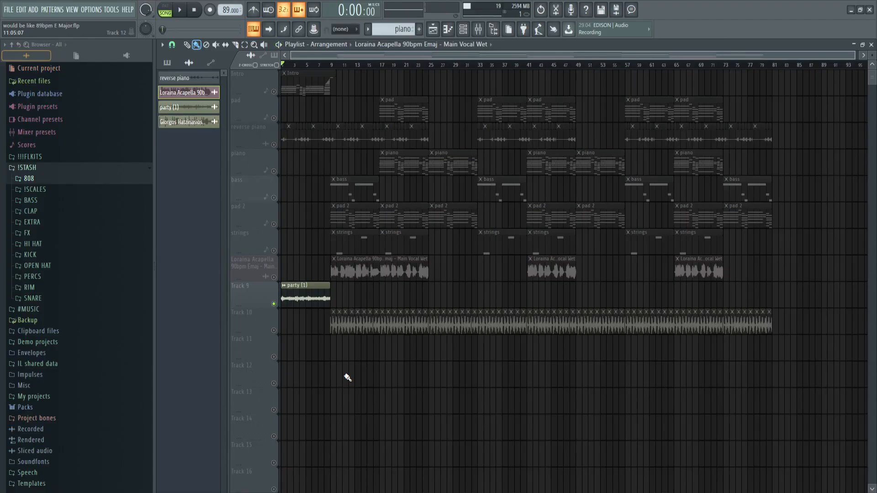
pyautogui.doubleClick(294, 289)
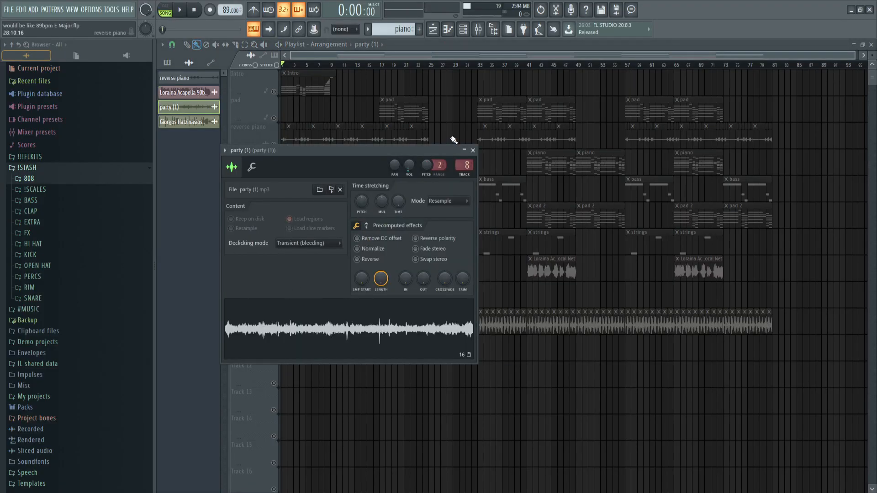
pyautogui.click(472, 150)
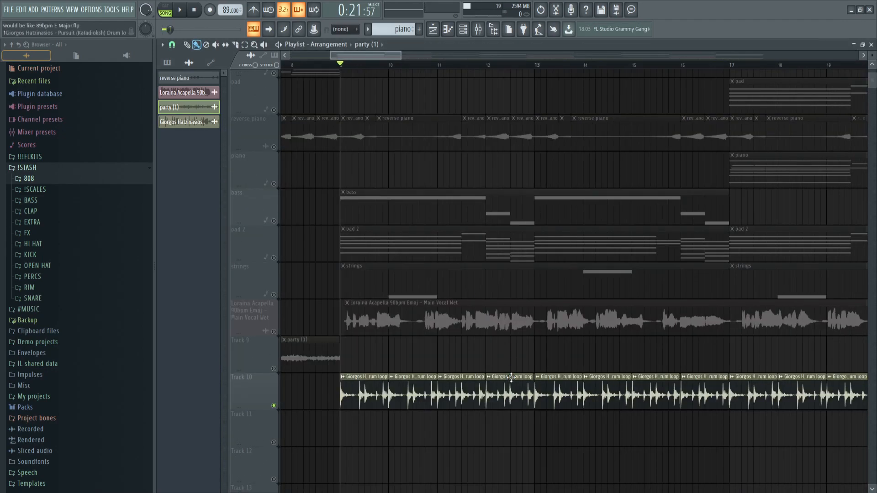
pyautogui.press('space')
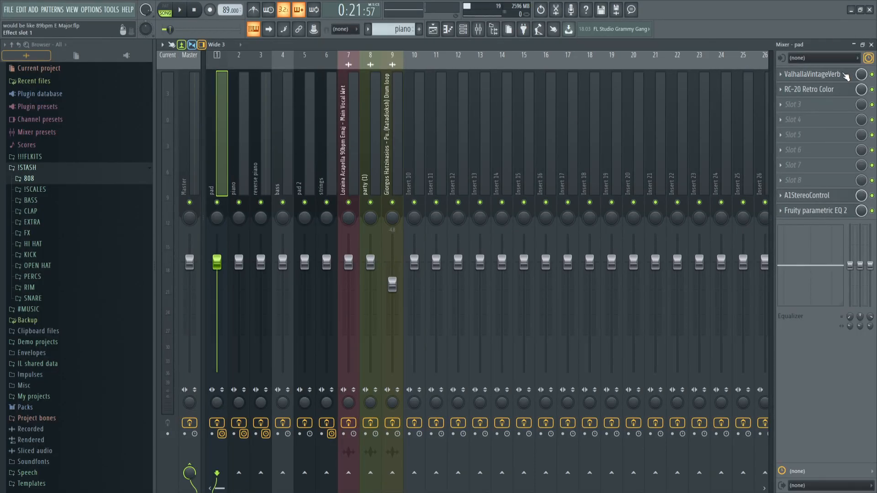
# - Inspect ValhallaVintageVerb on the pad, piano and reverse piano mixer tracks, plus iZotope Vinyl on the reverse piano
pyautogui.click(846, 76)
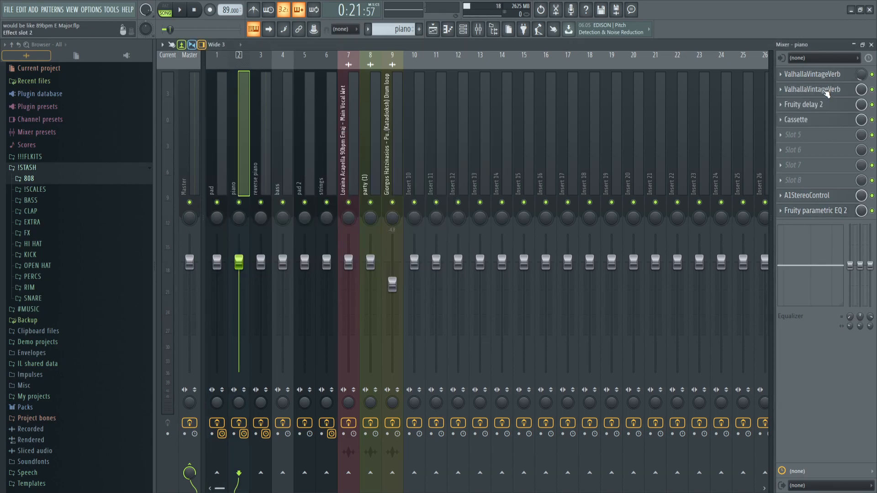
pyautogui.click(827, 91)
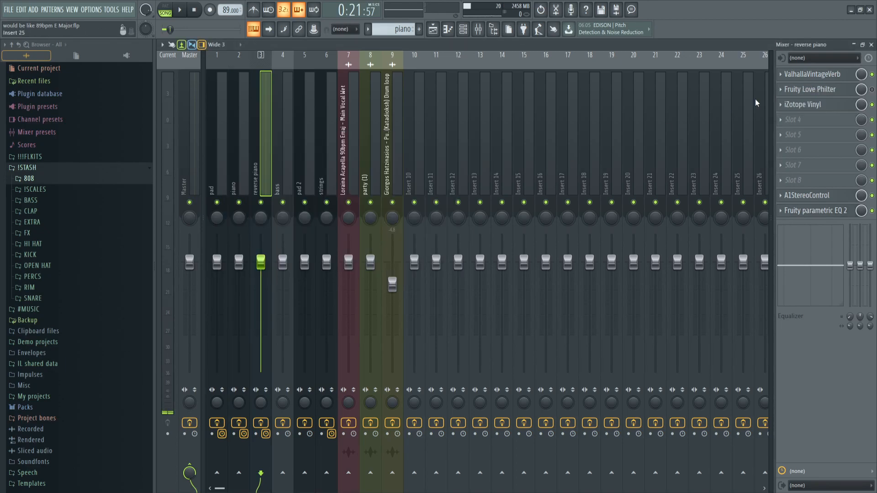
pyautogui.click(812, 74)
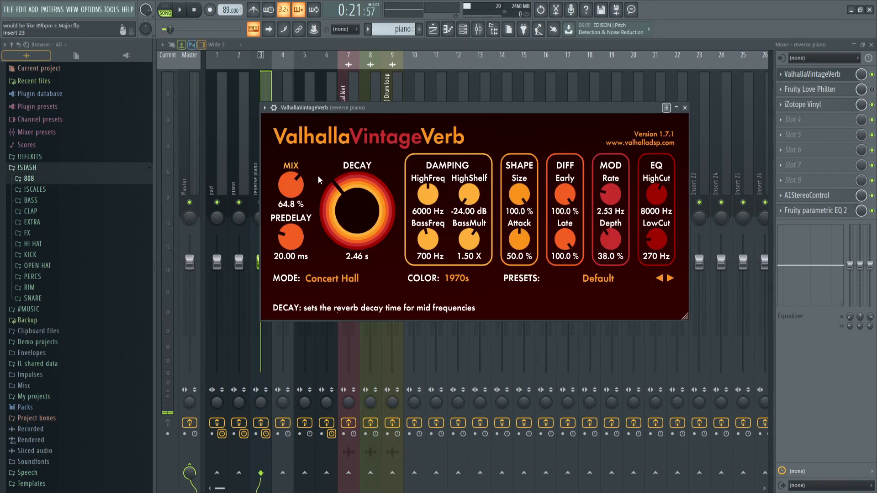
pyautogui.click(802, 104)
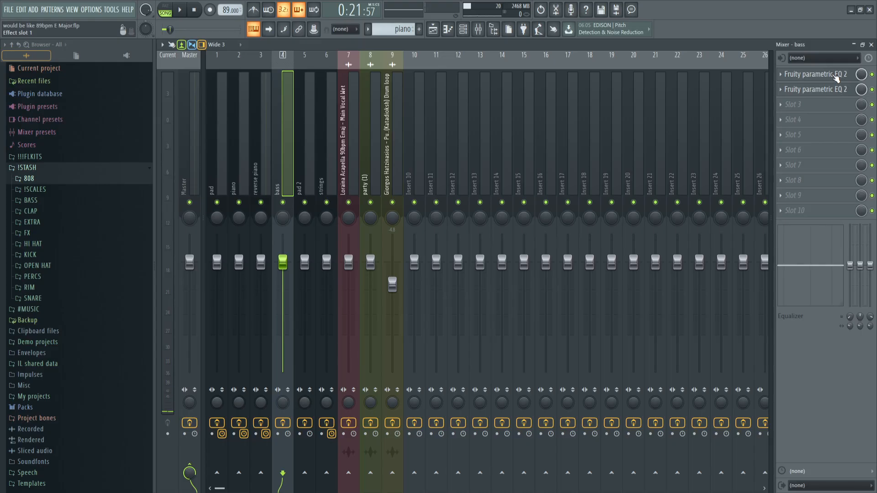
# - Inspect the bass track's first Fruity parametric EQ 2, and the A1StereoControl and Fruity parametric EQ 2 on pad 2
pyautogui.click(831, 74)
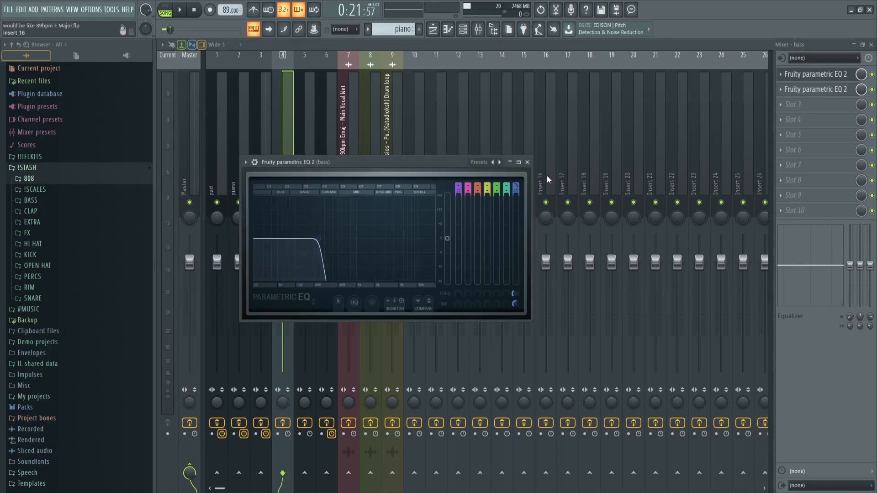
pyautogui.click(527, 162)
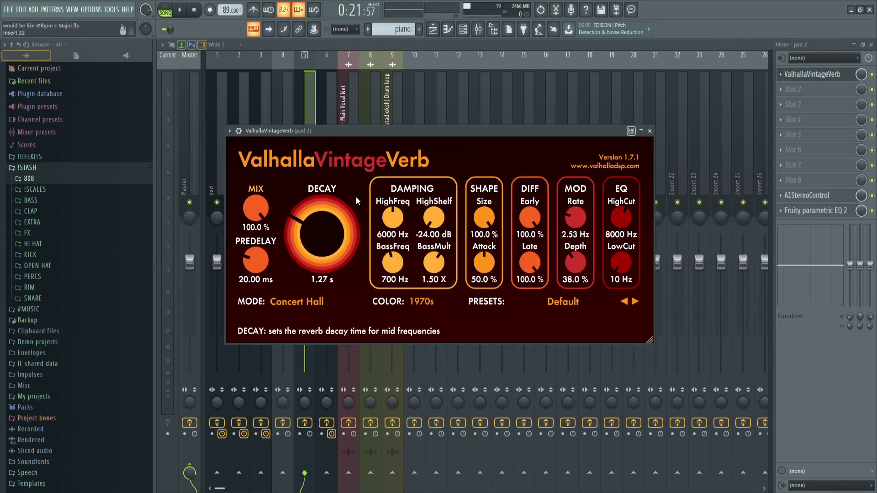
pyautogui.click(806, 195)
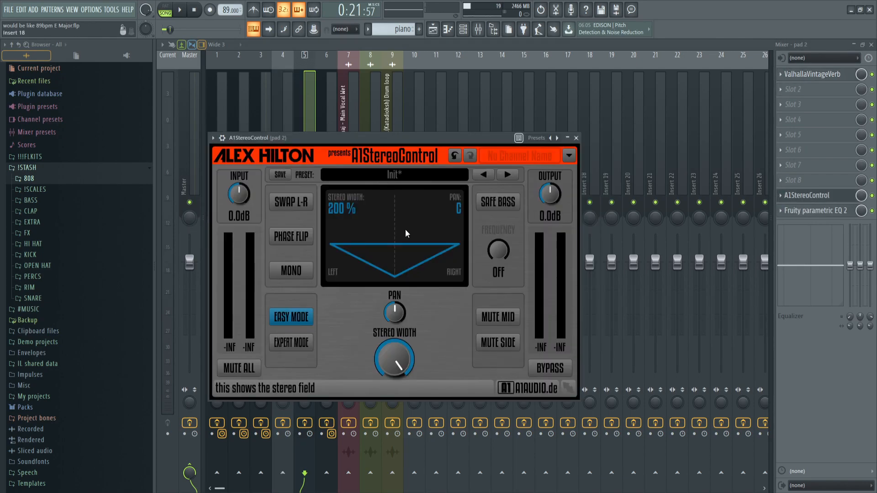
pyautogui.click(815, 210)
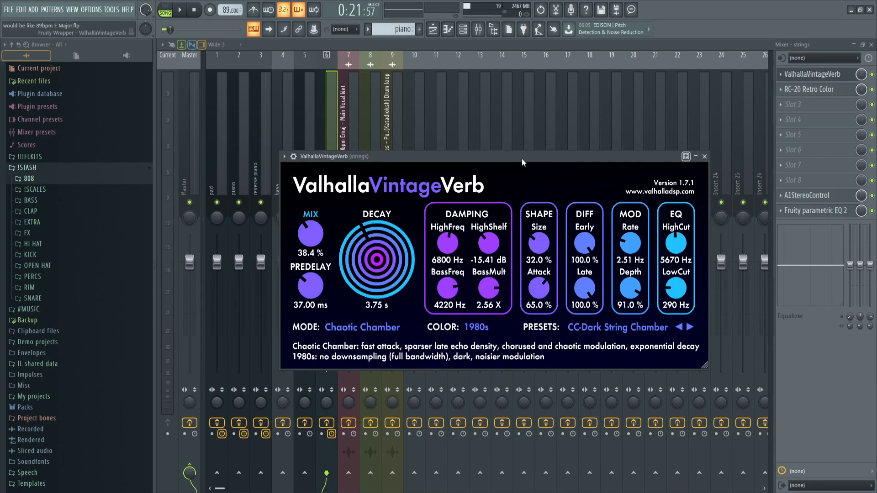
# - Inspect the ValhallaVintageVerb on the strings and main vocal tracks, and the Fruity parametric EQ 2 on party (1)
pyautogui.moveTo(522, 158); pyautogui.dragTo(472, 134)
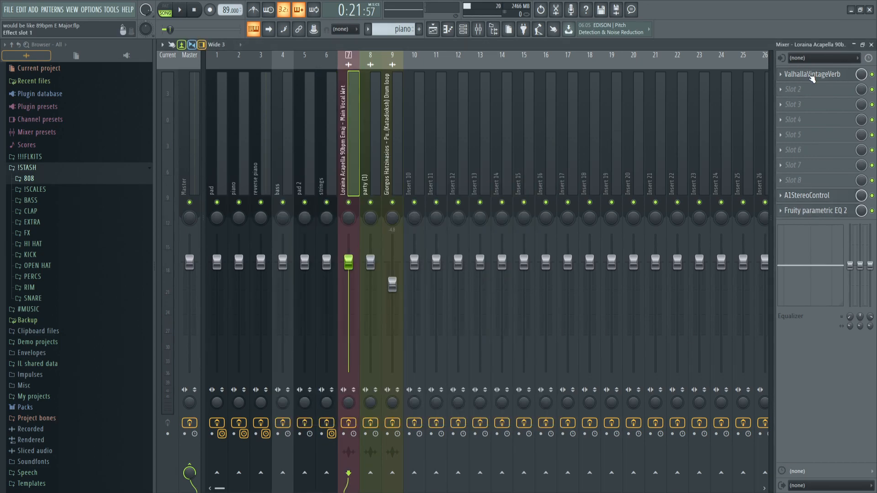
pyautogui.click(811, 76)
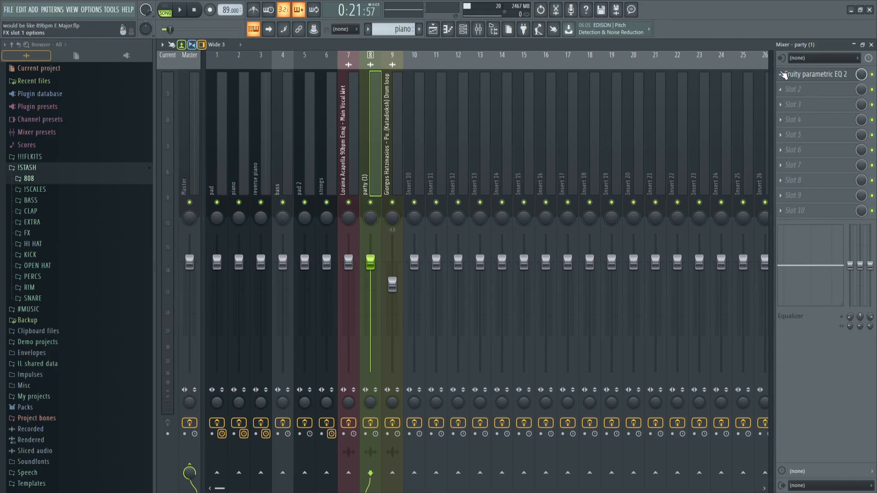
pyautogui.click(804, 78)
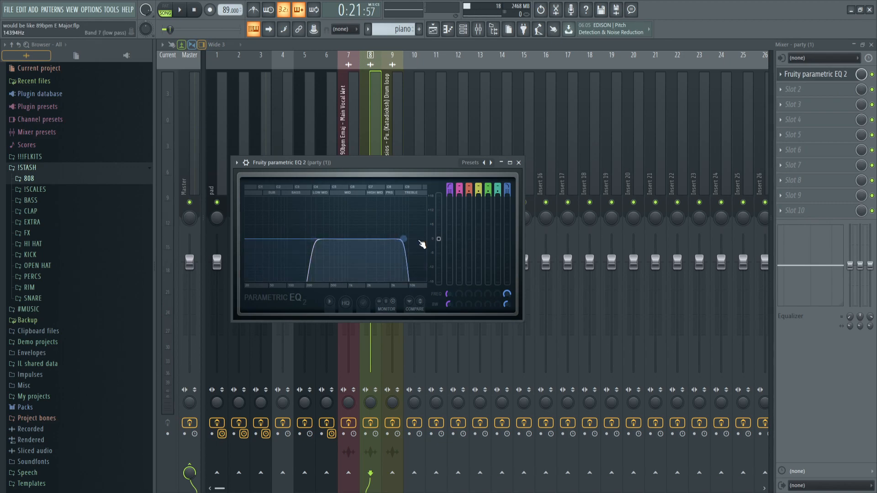
# - Select the drum loop's mixer track and inspect its ValhallaVintageVerb and PanCake2 effects
pyautogui.click(391, 161)
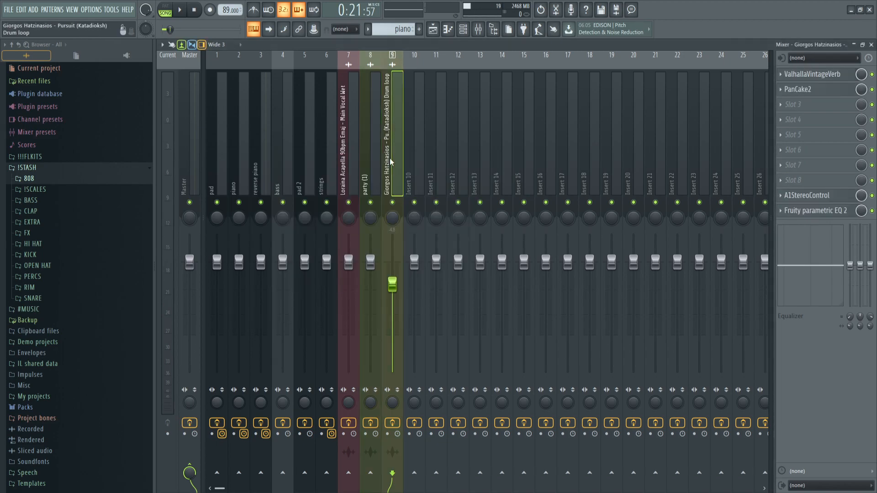
pyautogui.click(827, 76)
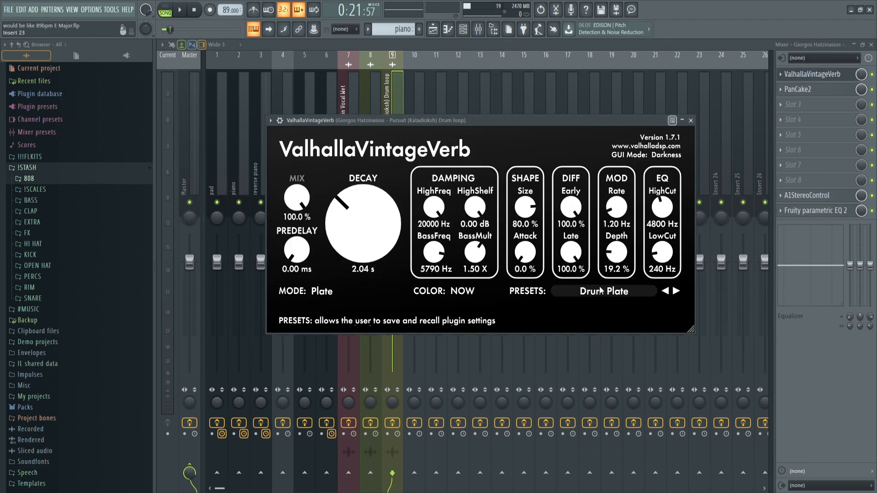
pyautogui.click(804, 89)
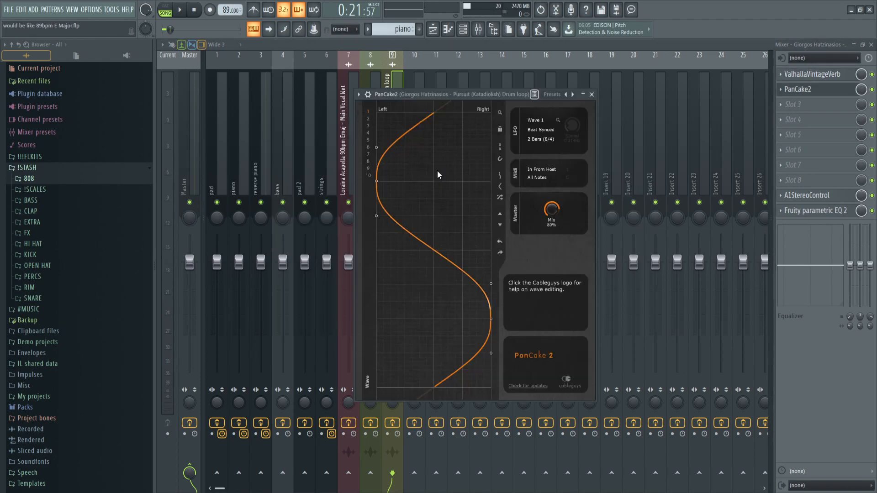